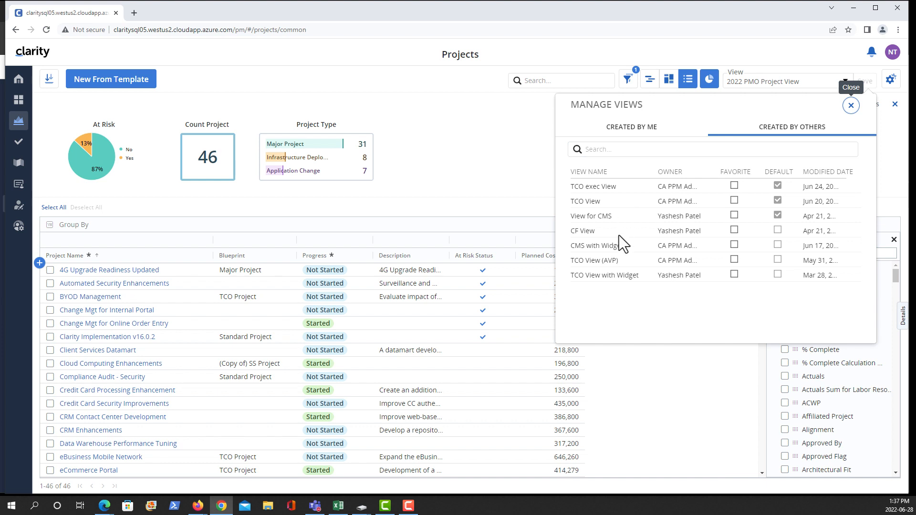
Step: Review the project views created by the logged-in user, then close the view management window
left_click(632, 136)
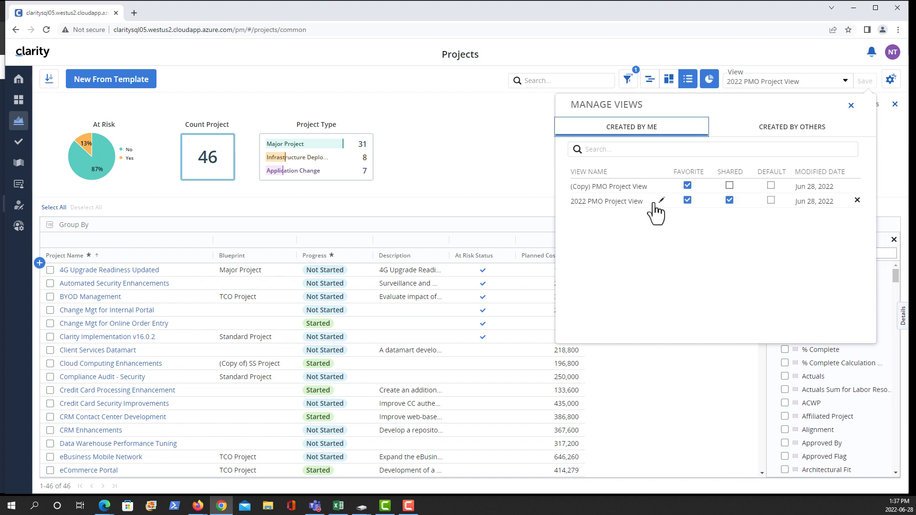
left_click(853, 109)
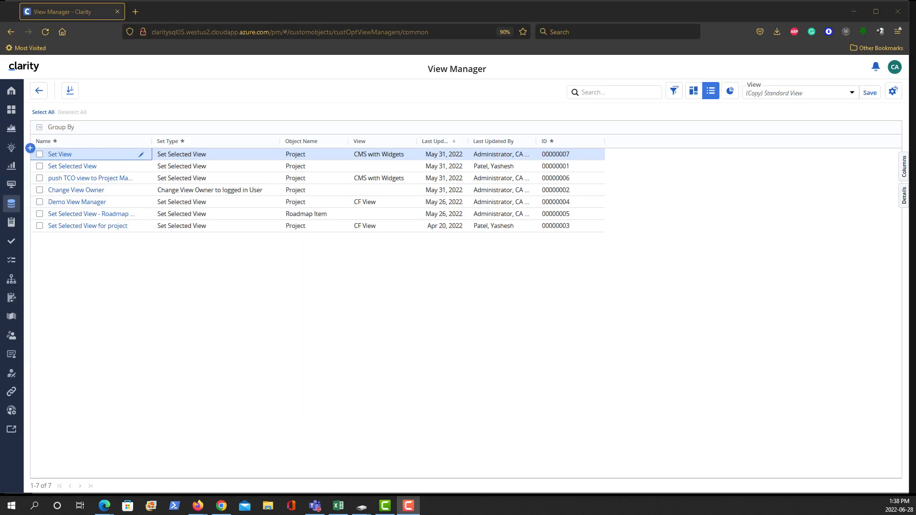
Step: Open the View Manager custom object and add a new record named Change Owner
left_click(11, 204)
left_click(300, 298)
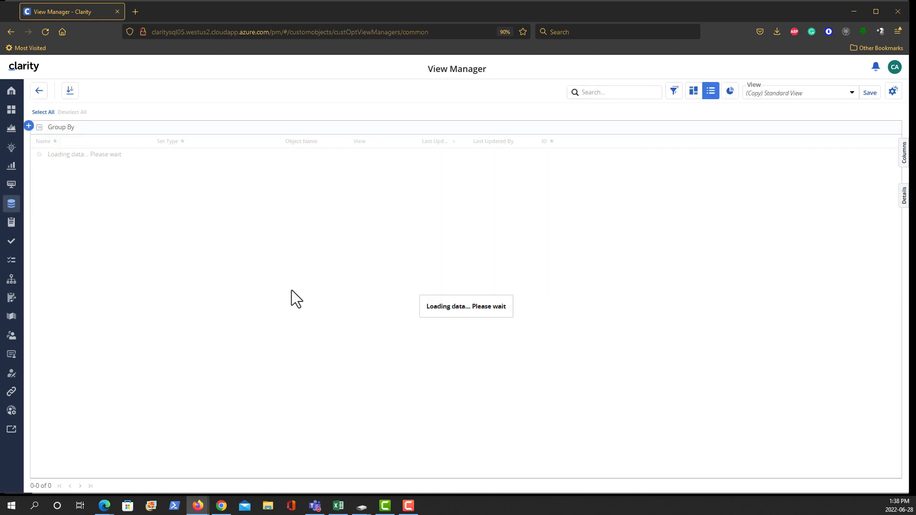
left_click(30, 148)
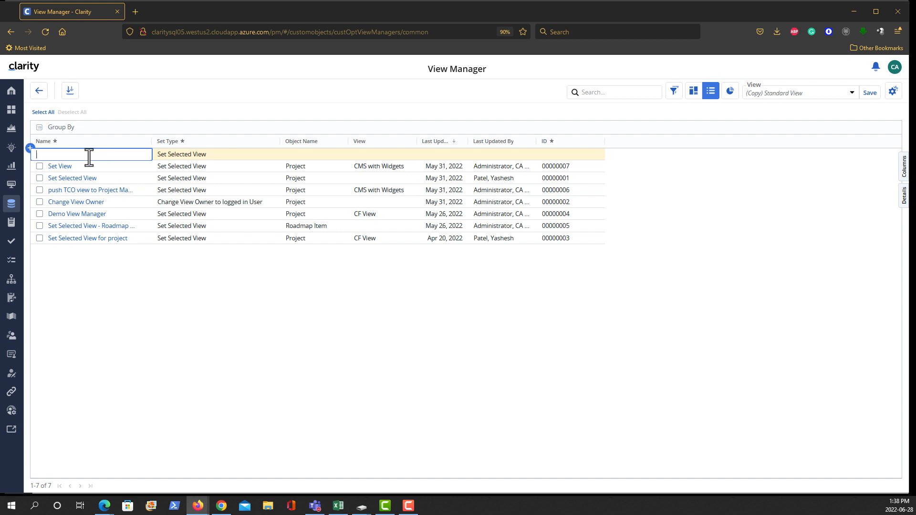
type("C")
key("BackSpace")
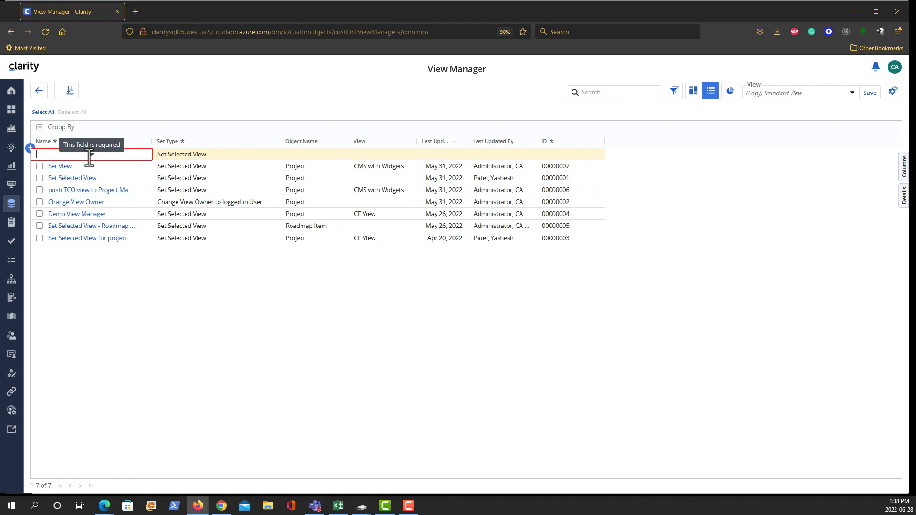
left_click(155, 281)
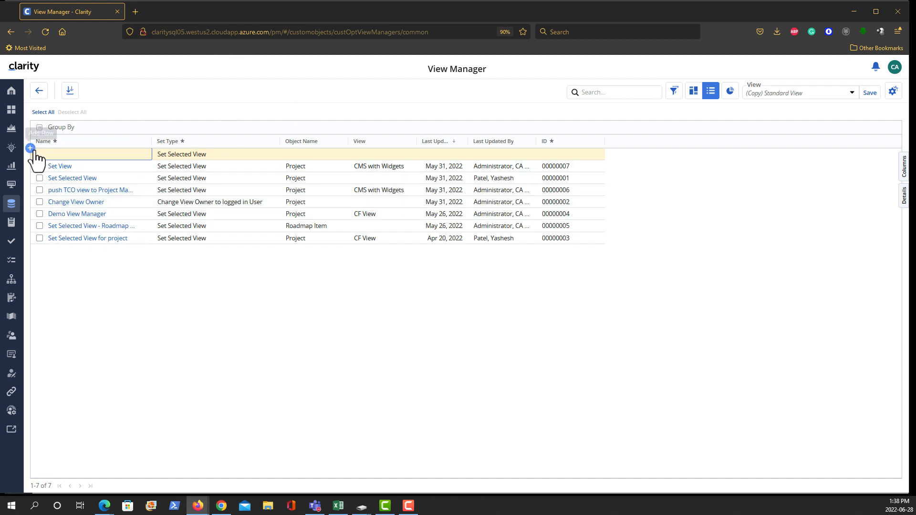
left_click(61, 151)
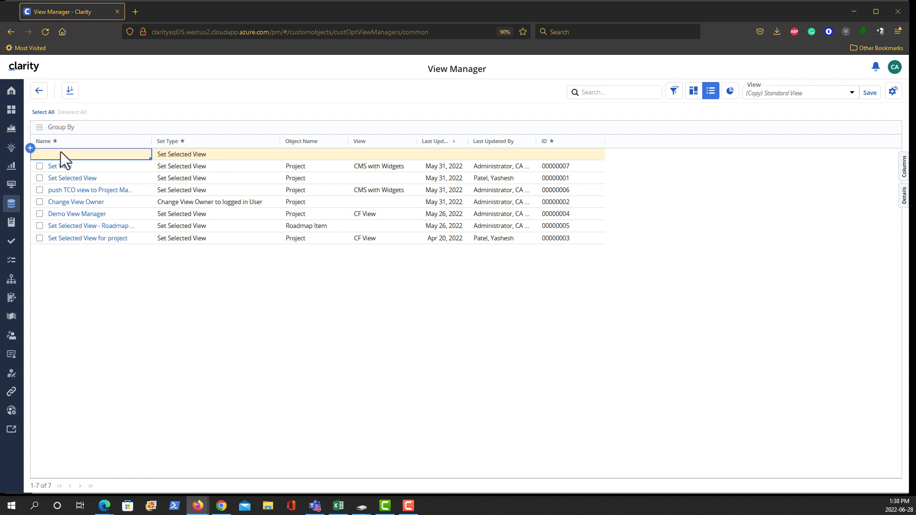
left_click(61, 153)
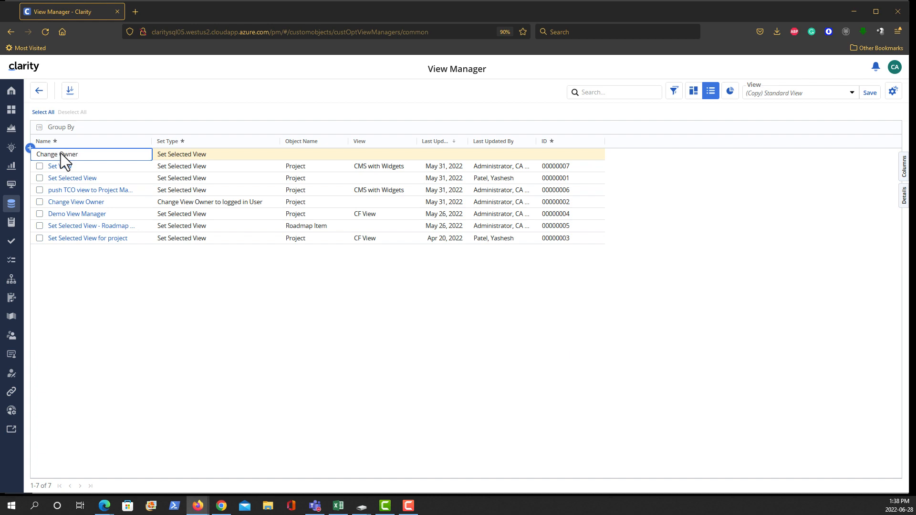
key("Return")
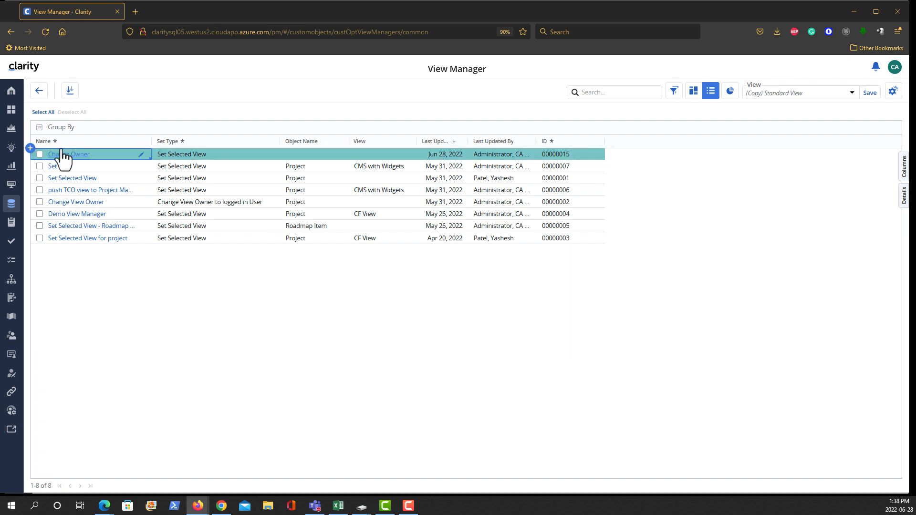
Step: In the new Change Owner record, set Set Type to Change View Owner to logged in User and Object Name to Project
left_click(58, 155)
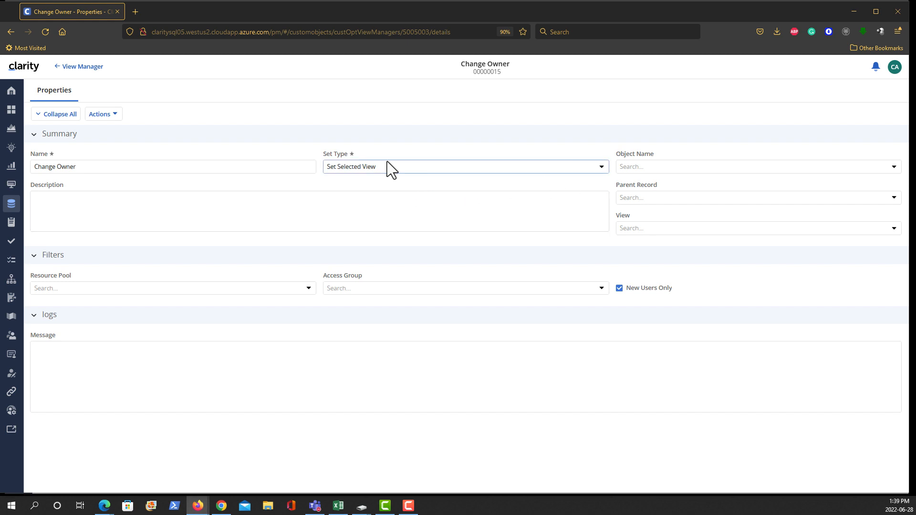
left_click(602, 167)
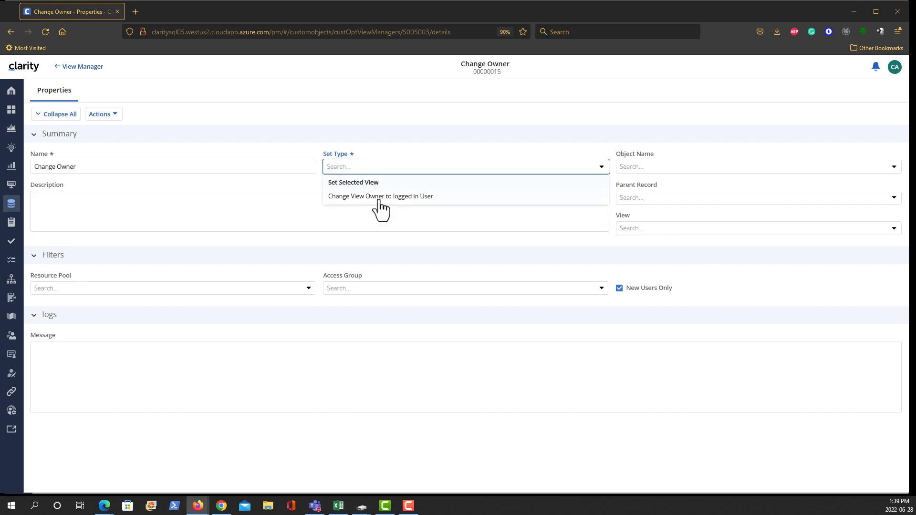
left_click(381, 197)
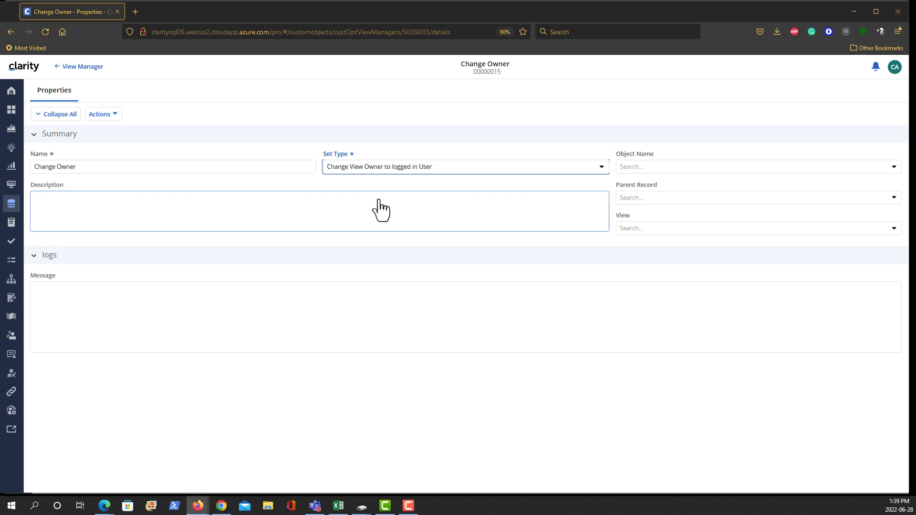
left_click(893, 172)
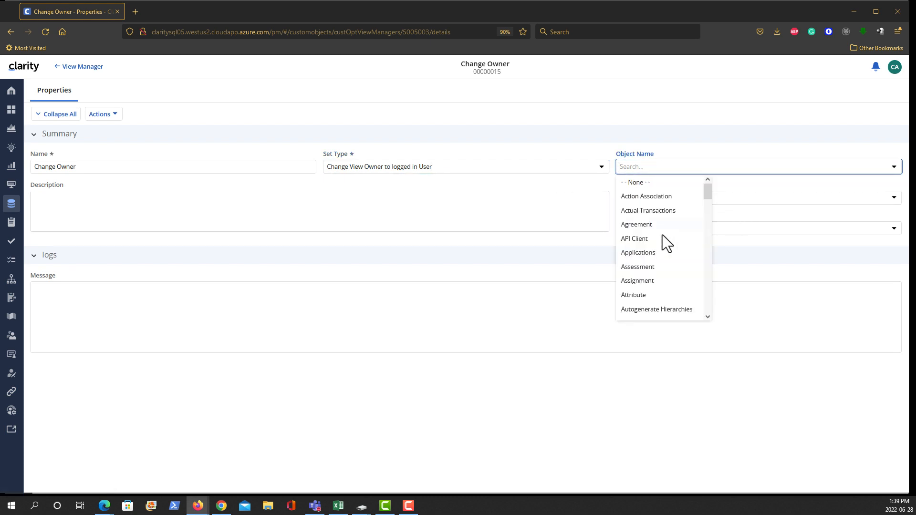
scroll(661, 238, "down", 8)
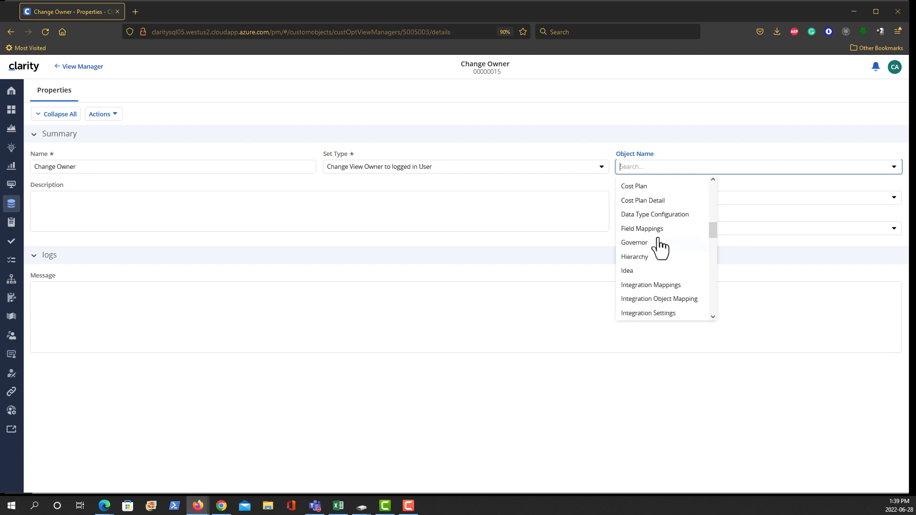
scroll(659, 241, "down", 3)
scroll(646, 281, "down", 3)
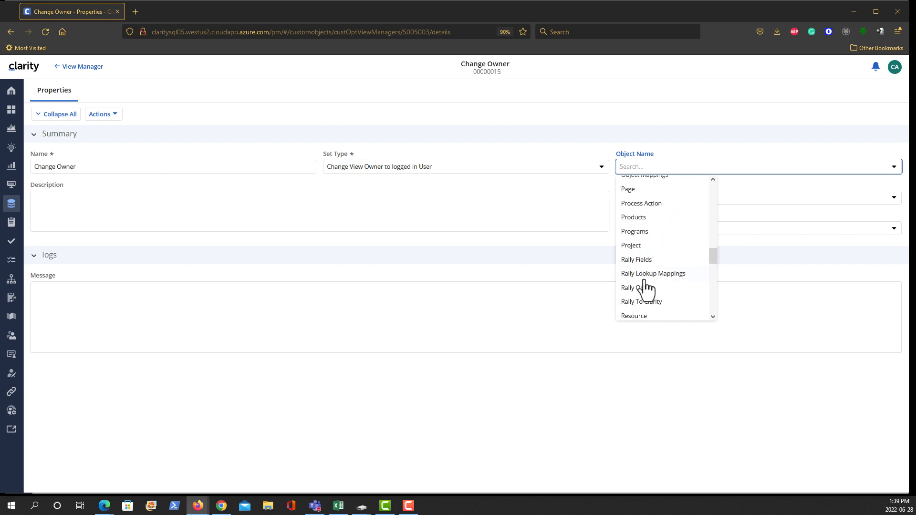
left_click(633, 247)
Step: Select 2022 PMO Project View as the record's view and run the Change Owner action
left_click(640, 228)
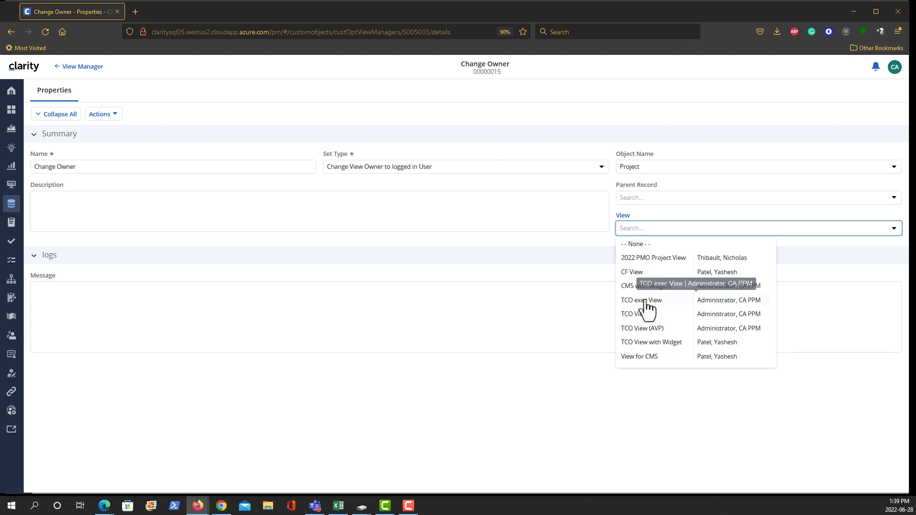
left_click(653, 263)
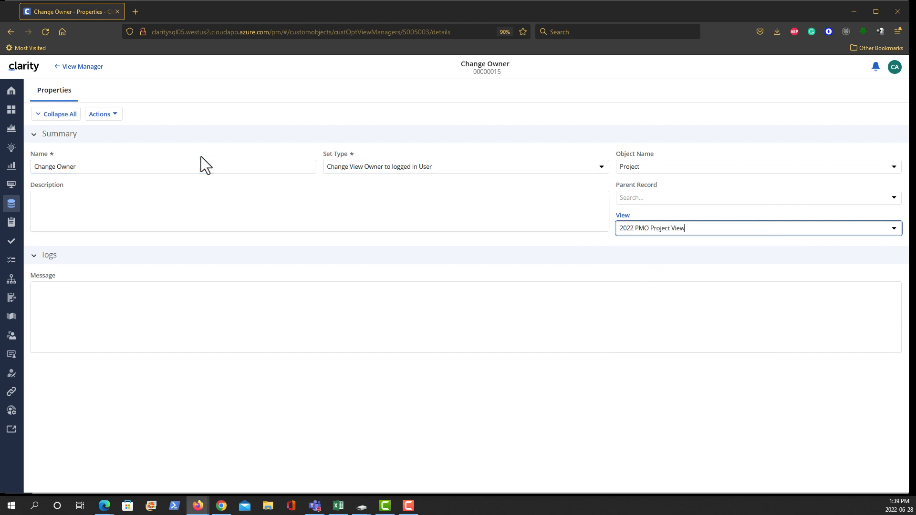
left_click(100, 117)
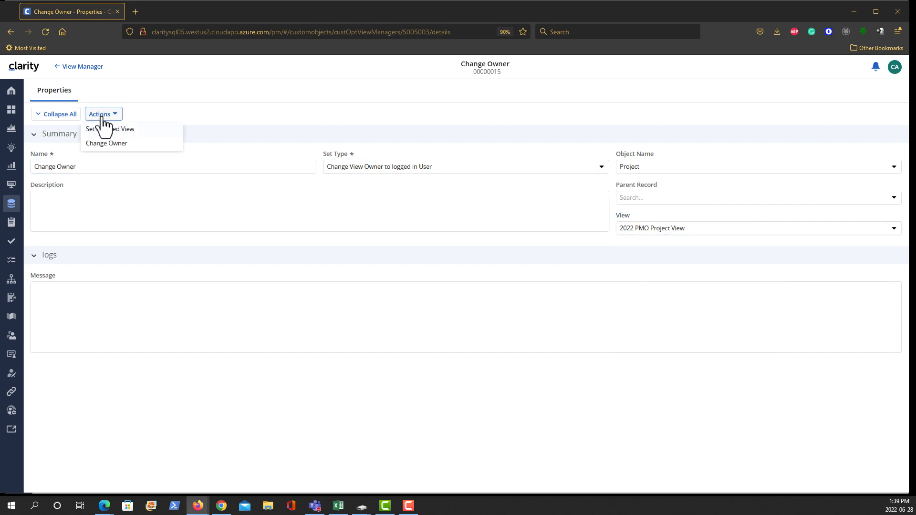
left_click(105, 143)
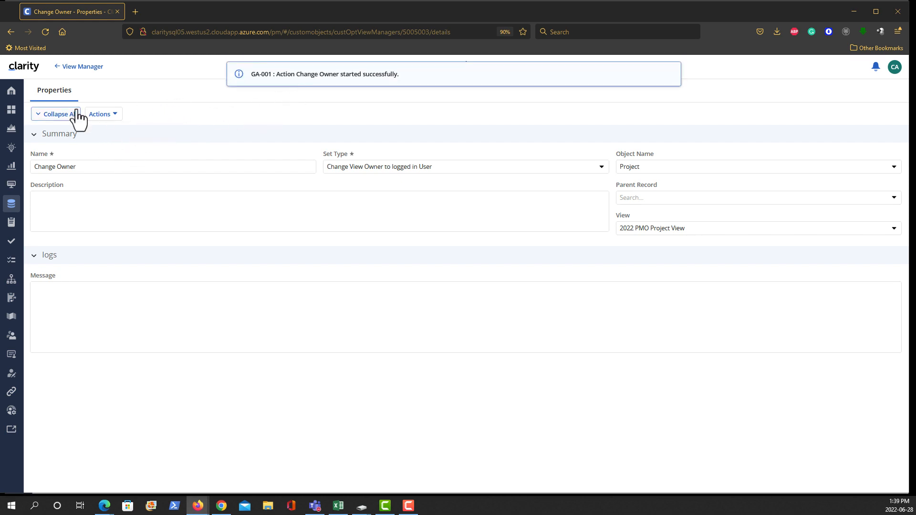
Step: Go to the Projects page and open its view management window to check view ownership
left_click(13, 130)
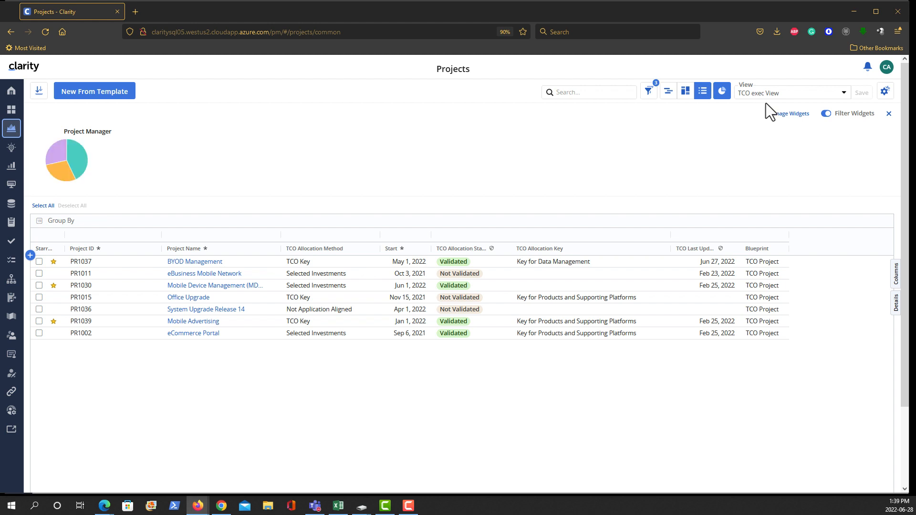
left_click(849, 98)
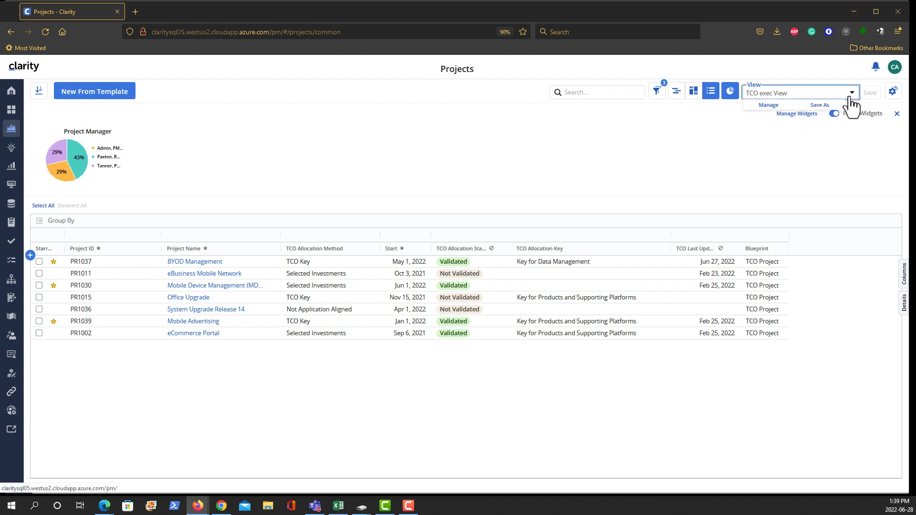
left_click(769, 106)
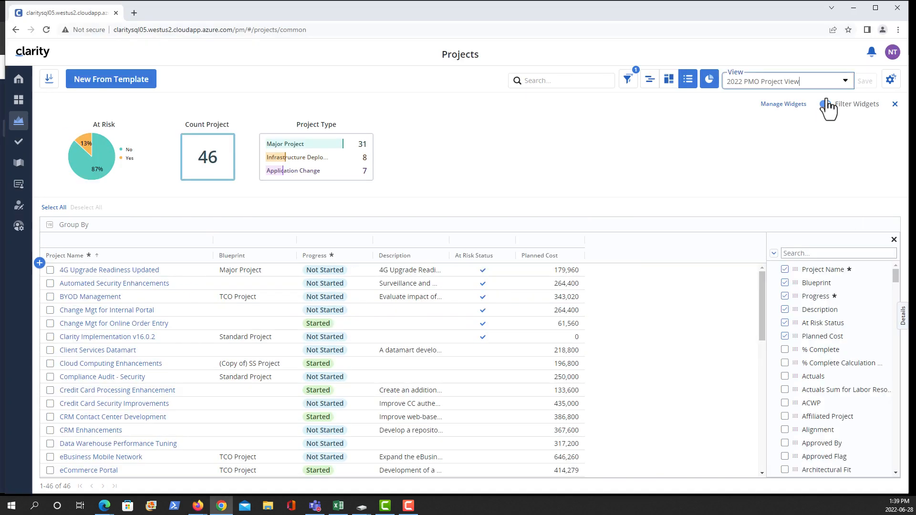
Step: Open view management for the original owner's projects and compare the views created by them with those created by others
left_click(843, 84)
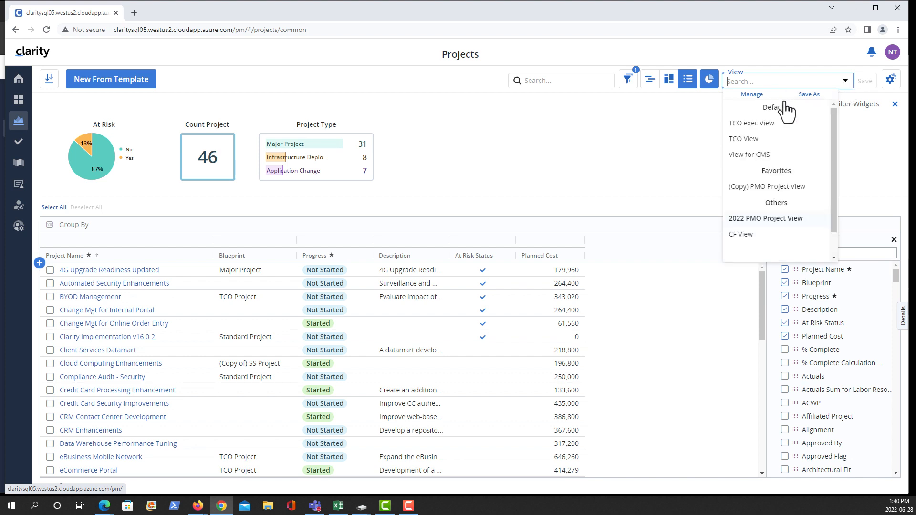
left_click(758, 96)
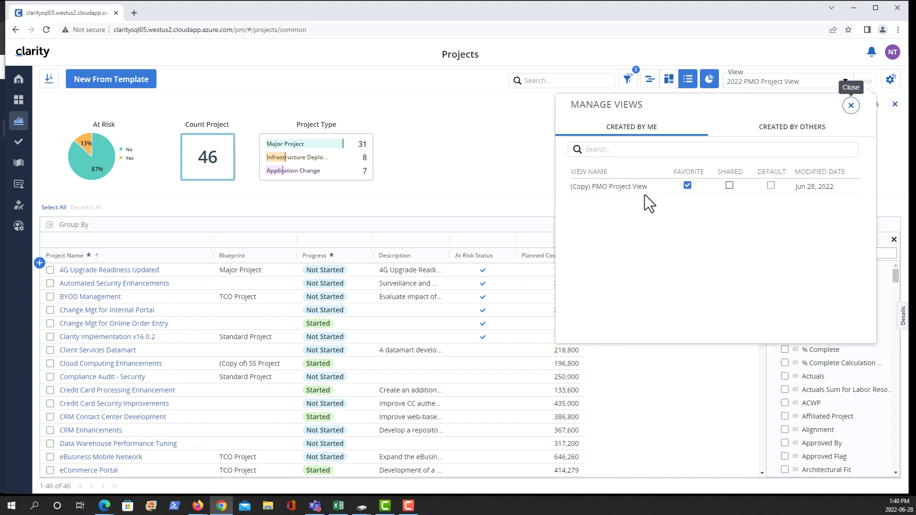
left_click(783, 127)
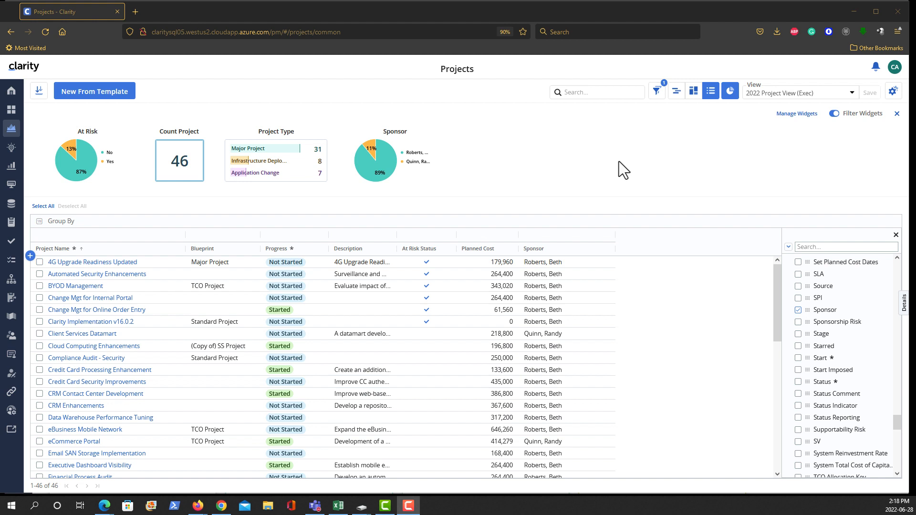
Step: Return to the View Manager custom object and add a new record named Push View
left_click(11, 204)
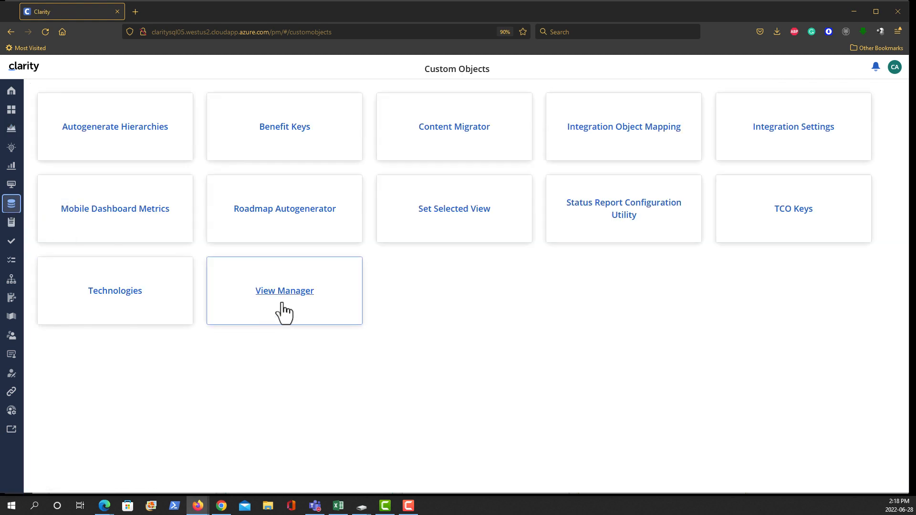
left_click(283, 307)
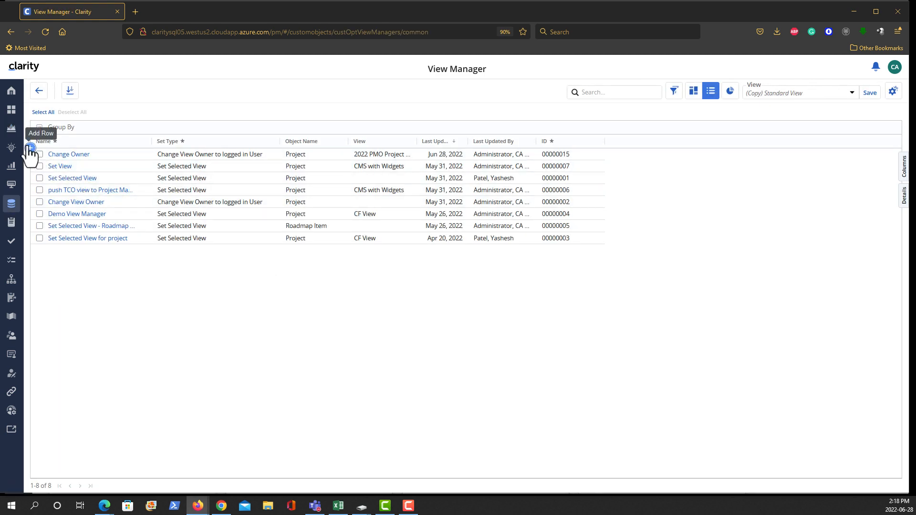
left_click(29, 149)
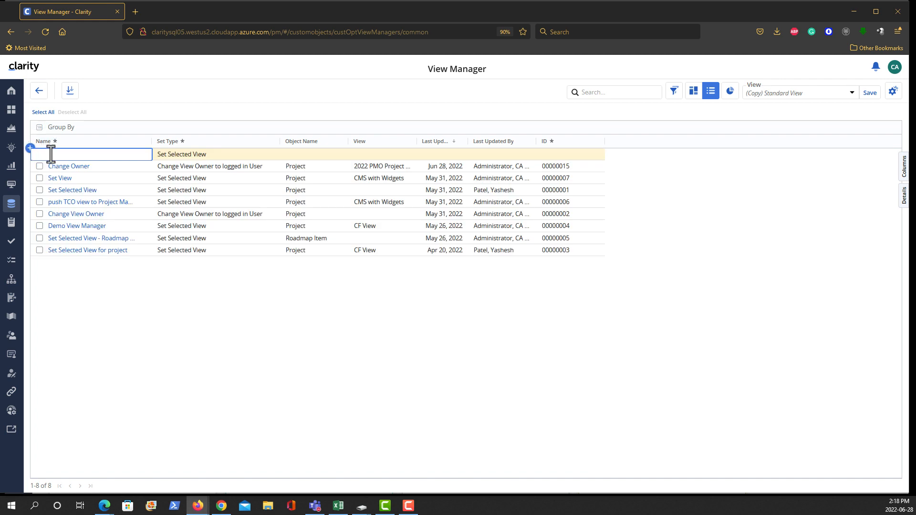
type("Push V")
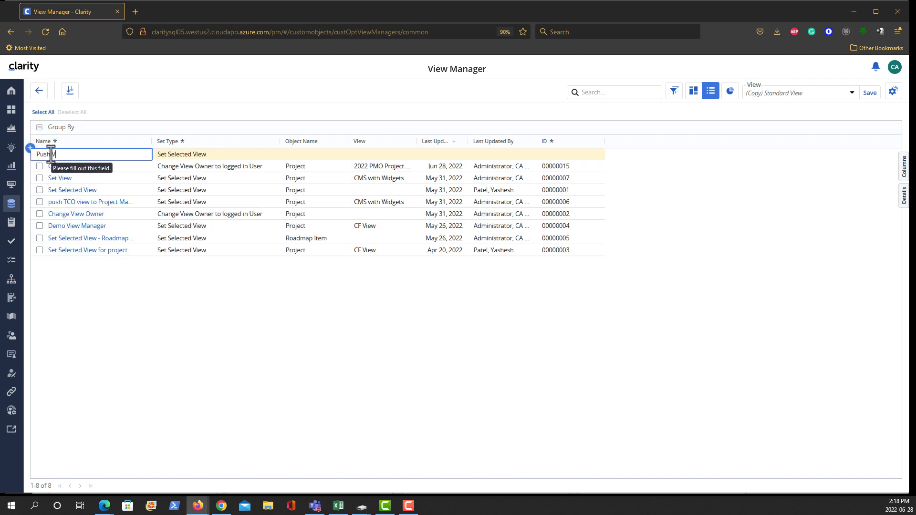
type("iew")
left_click(139, 92)
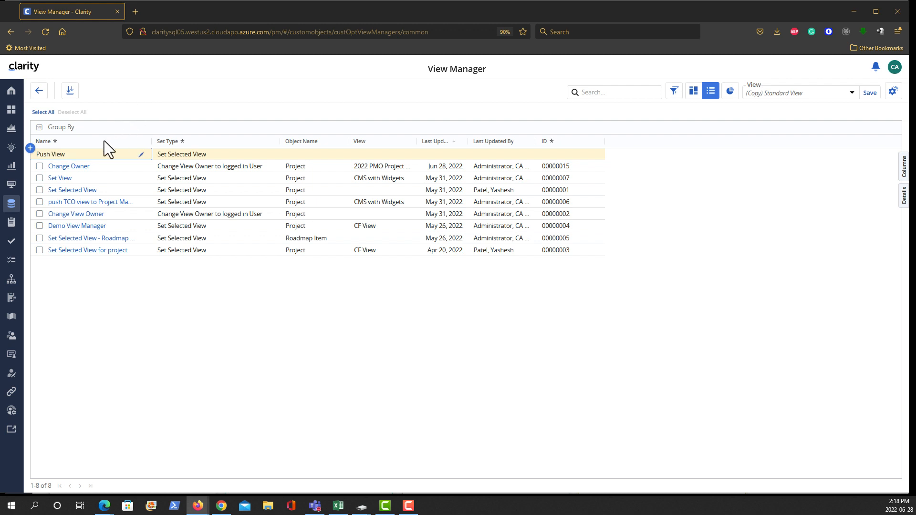
Step: Open the Push View record and set its set type to Set Selected View and its object name to Project
left_click(71, 155)
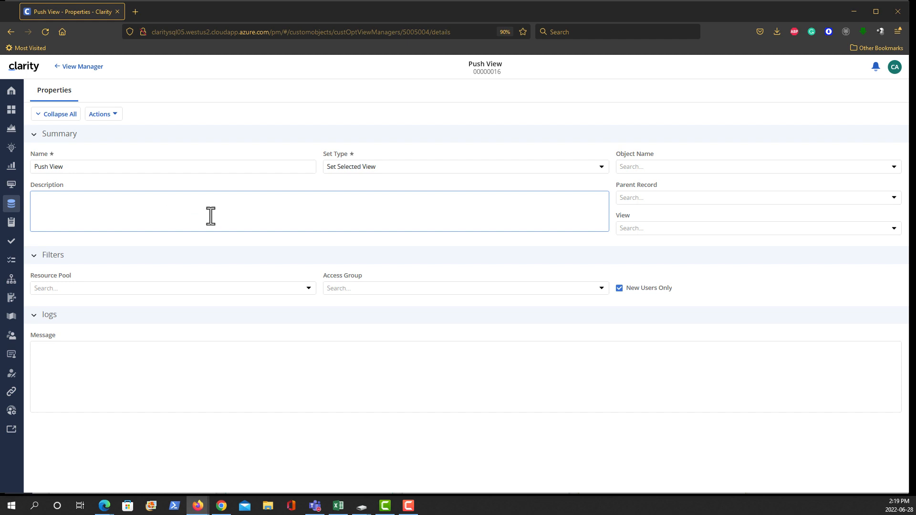
left_click(396, 172)
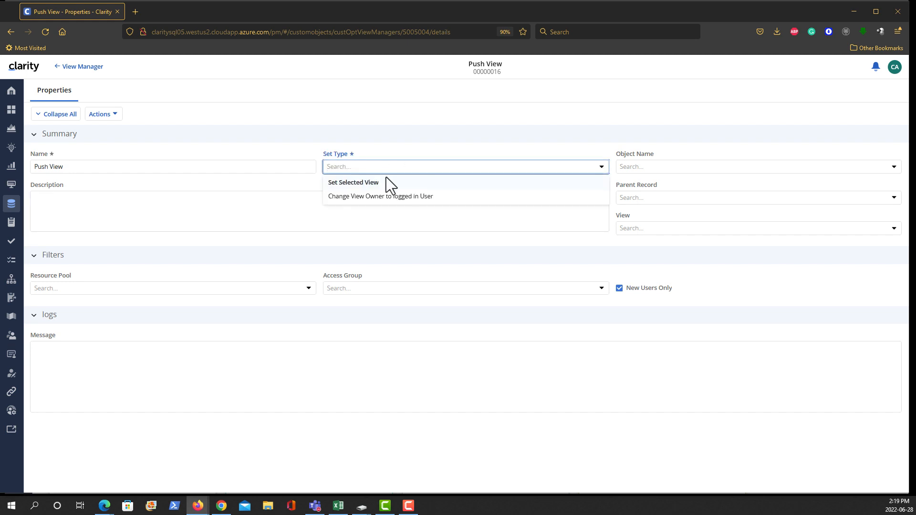
left_click(376, 184)
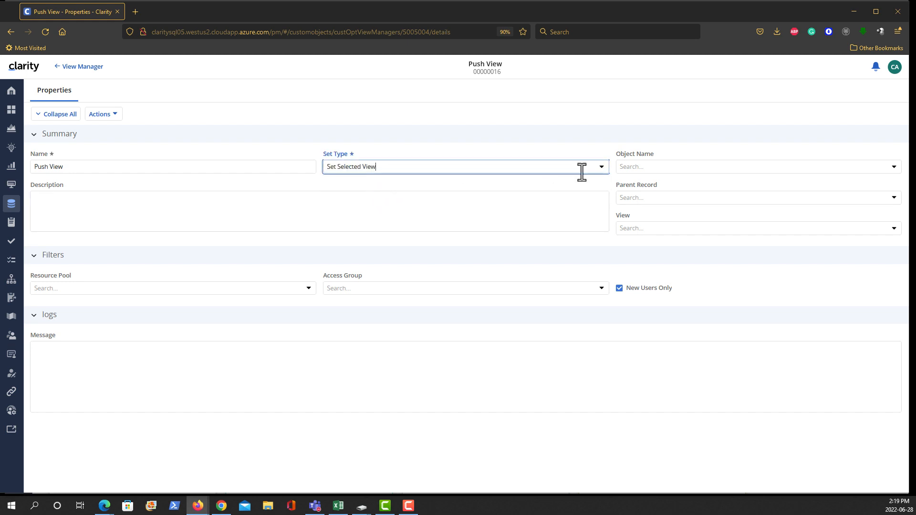
left_click(772, 168)
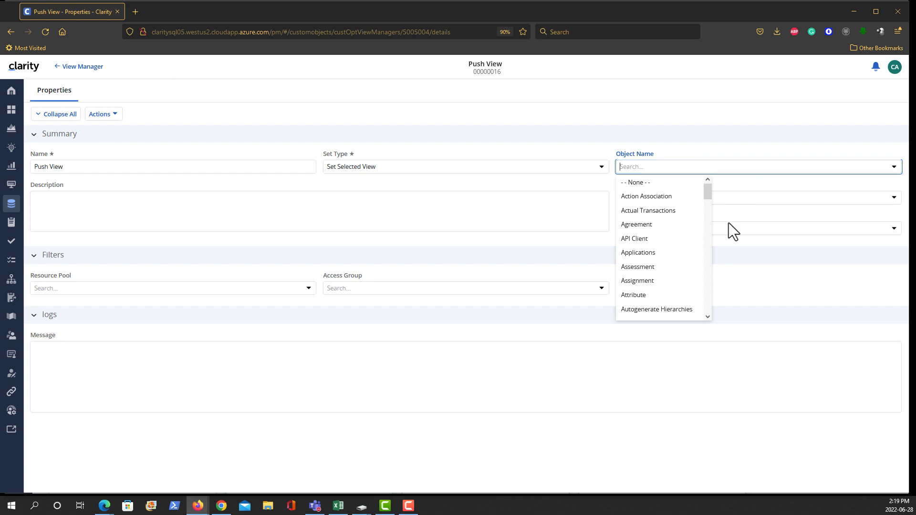
scroll(662, 286, "down", 2)
scroll(663, 286, "down", 6)
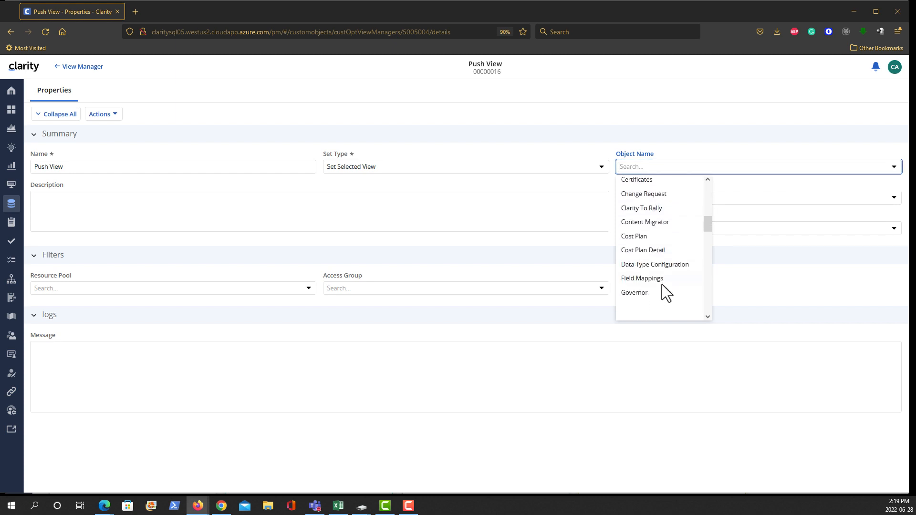
scroll(663, 285, "down", 3)
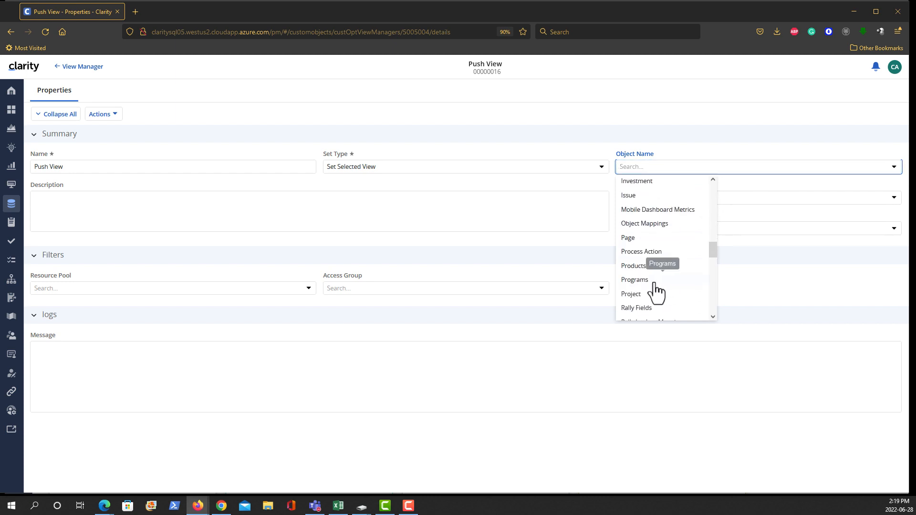
left_click(635, 293)
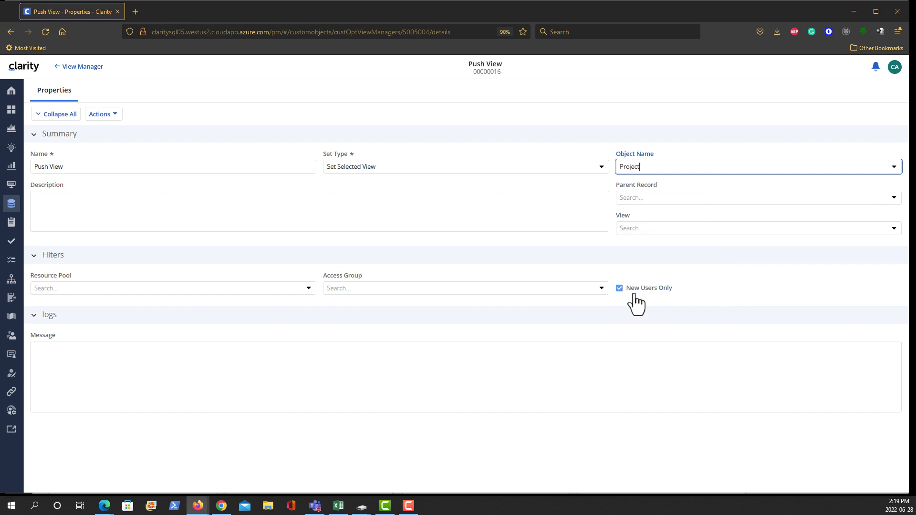
Step: Select 2022 Project View (Exec) as the record's view and set the resource pool filter to All Groups/Internal/Development
left_click(651, 229)
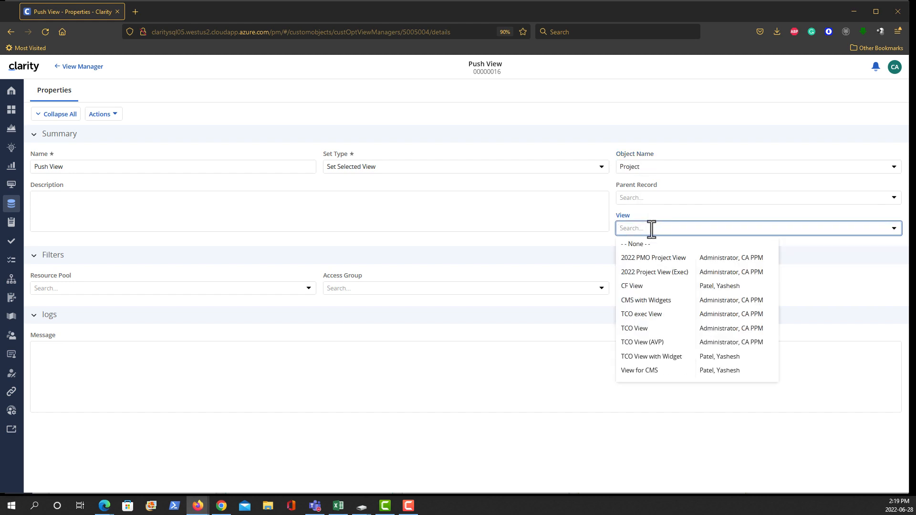
left_click(650, 276)
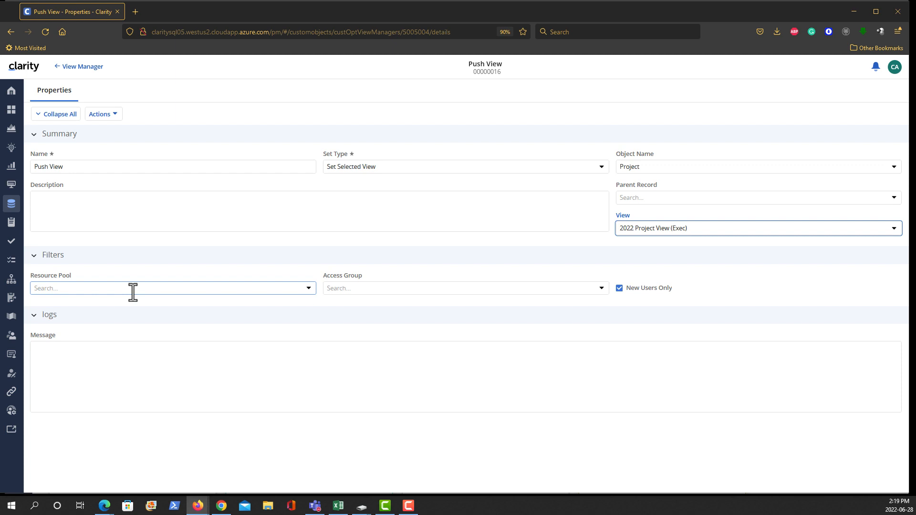
left_click(308, 288)
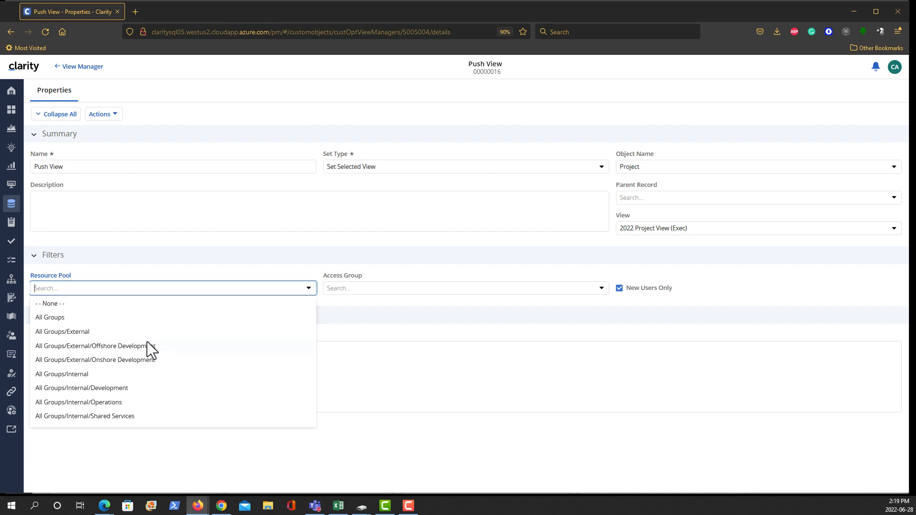
left_click(119, 388)
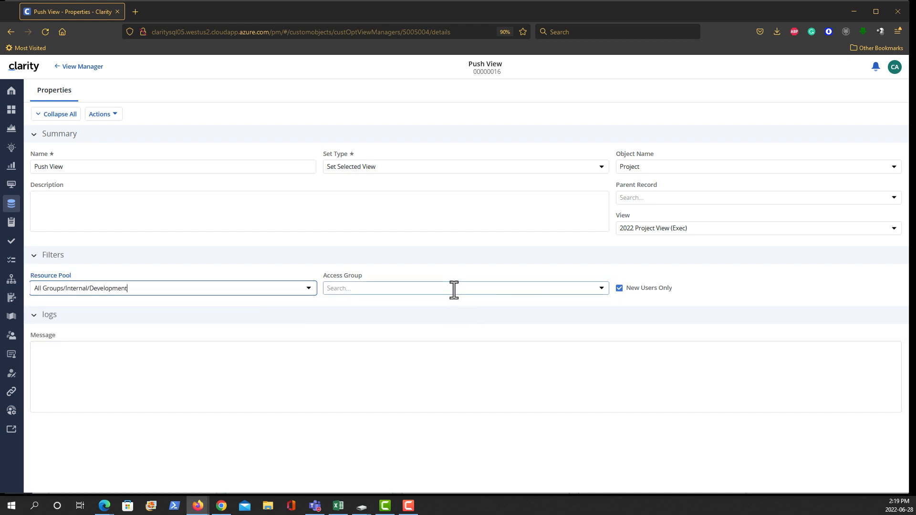
left_click(601, 290)
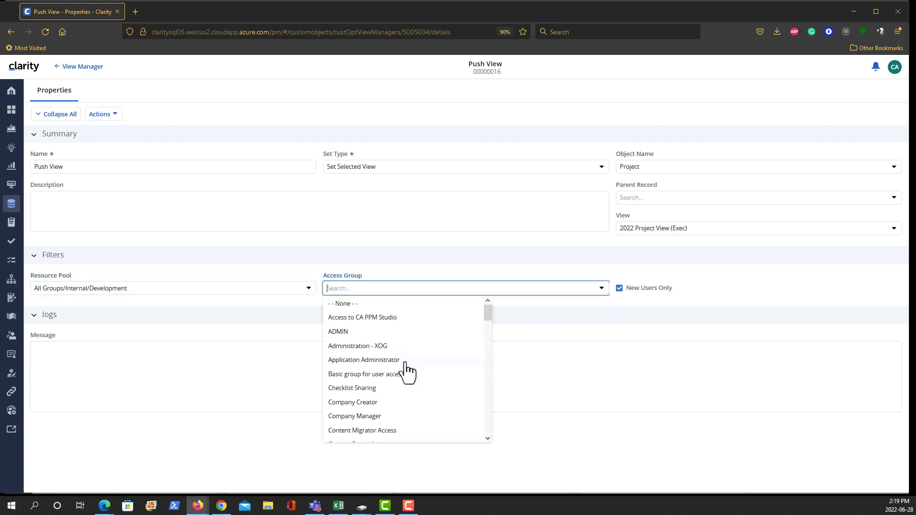
scroll(406, 371, "down", 3)
scroll(406, 367, "down", 6)
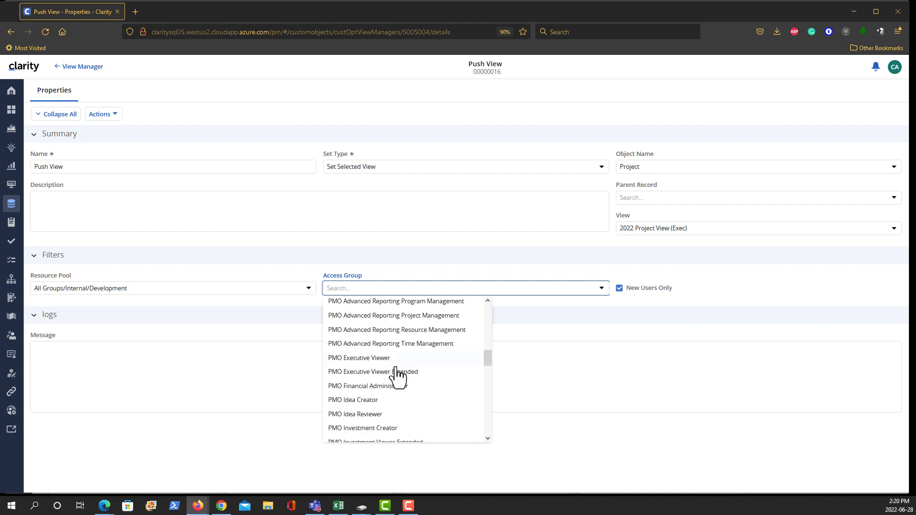
scroll(396, 377, "up", 1)
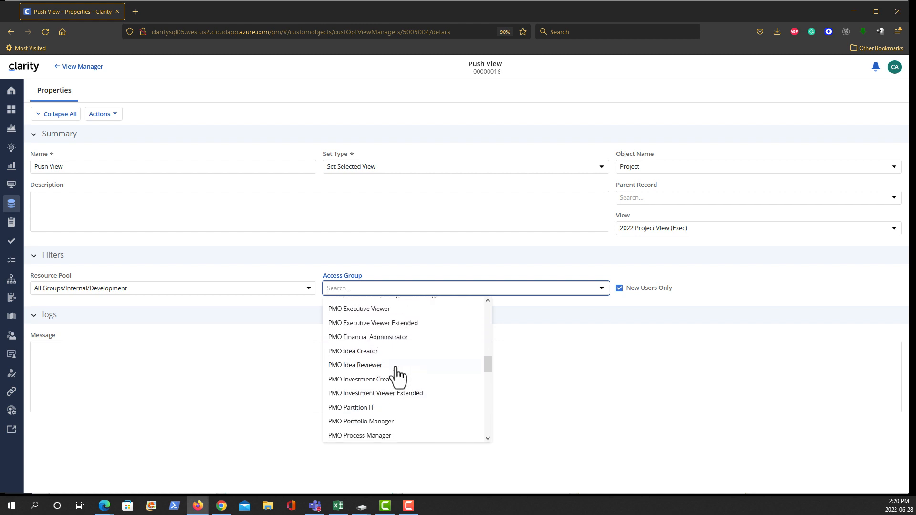
left_click(524, 286)
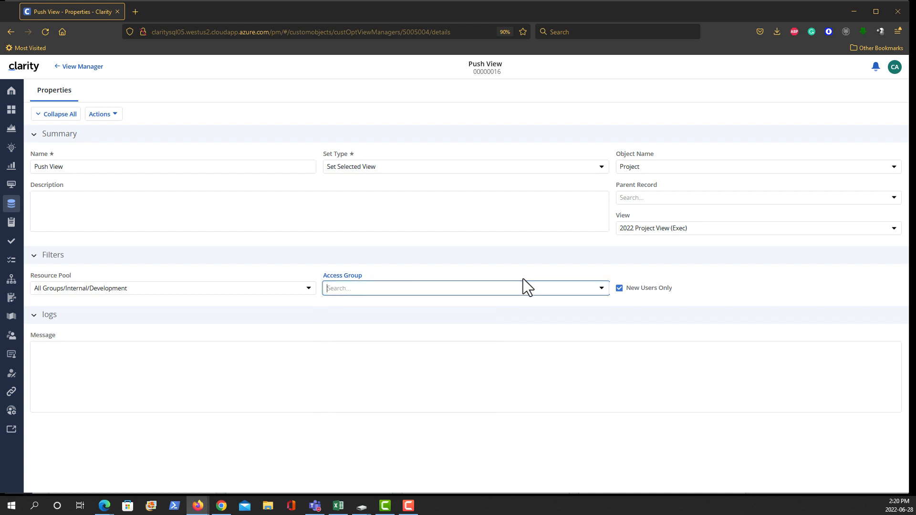
left_click(602, 288)
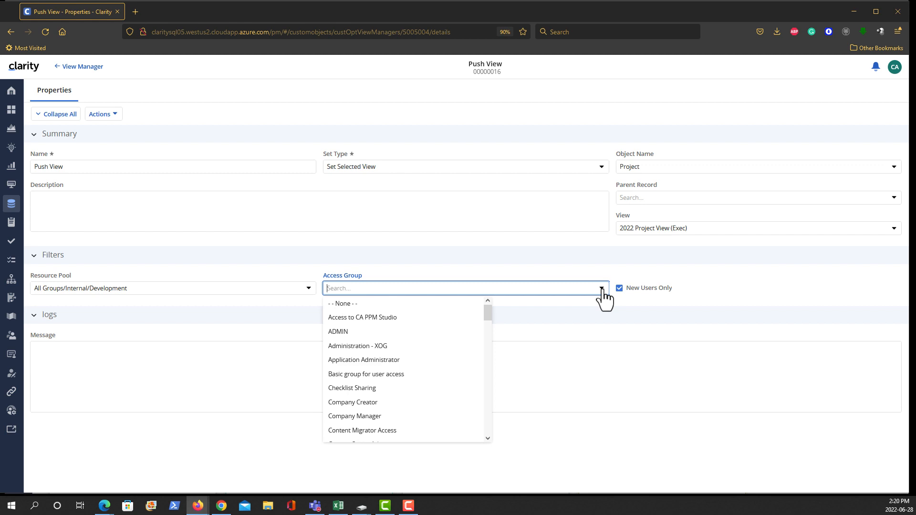
scroll(400, 389, "down", 5)
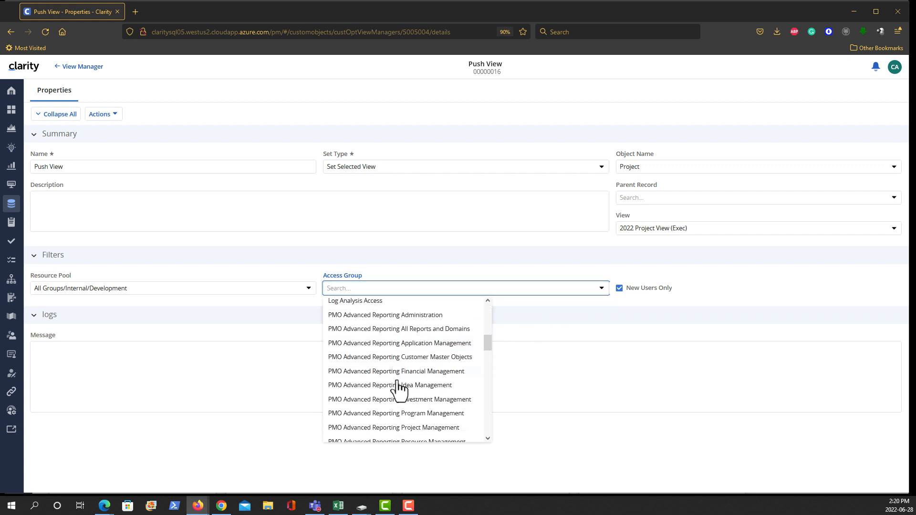
scroll(398, 390, "down", 5)
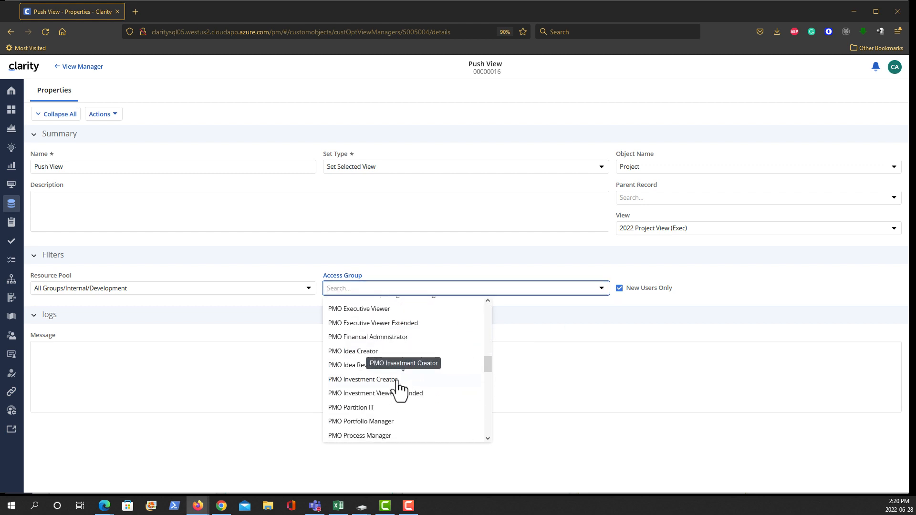
scroll(398, 390, "down", 2)
scroll(399, 390, "up", 5)
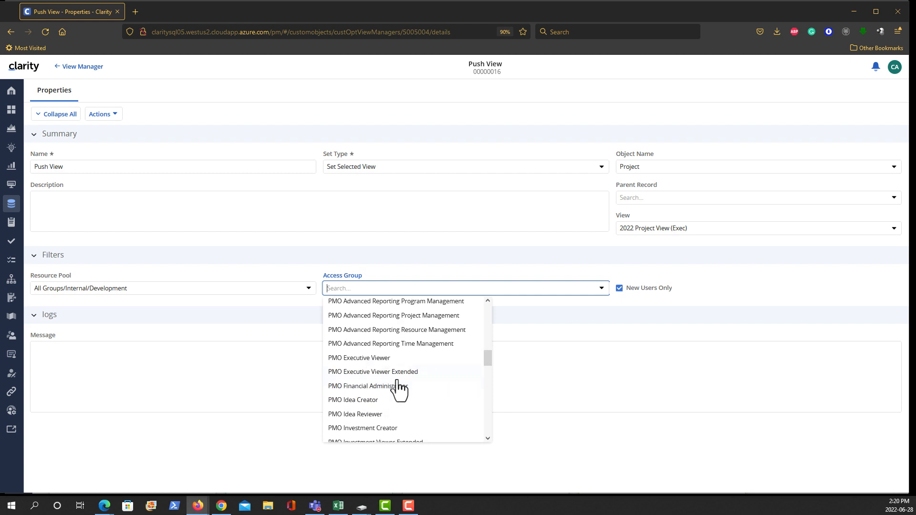
left_click(576, 275)
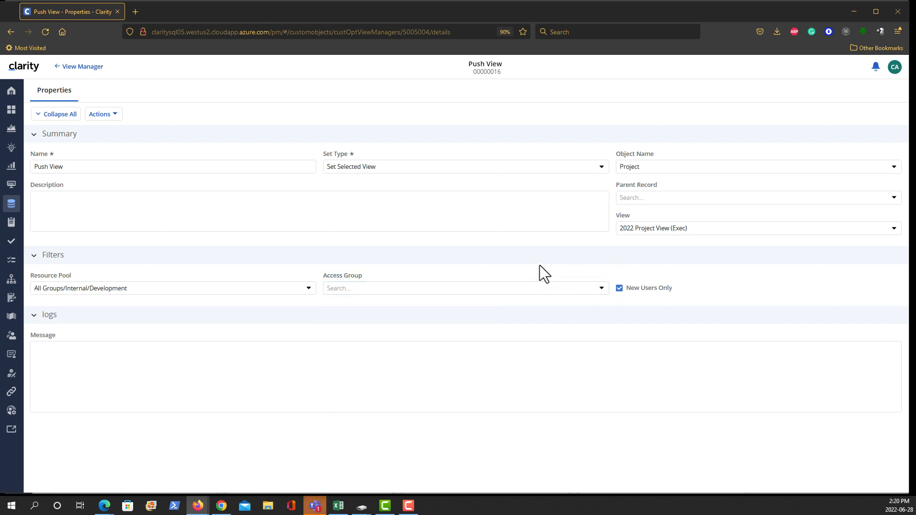
Step: Set the Push View record's access group filter to PMO Executive Viewer
left_click(601, 288)
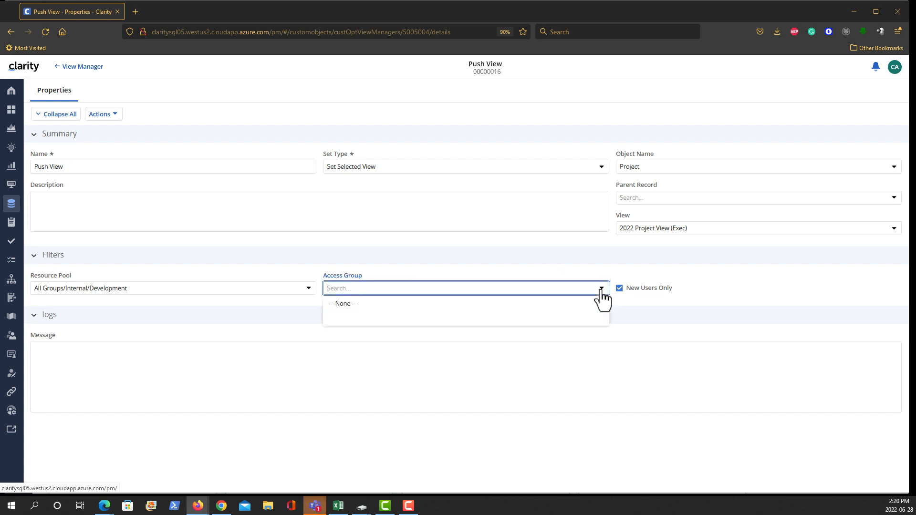
scroll(374, 365, "down", 6)
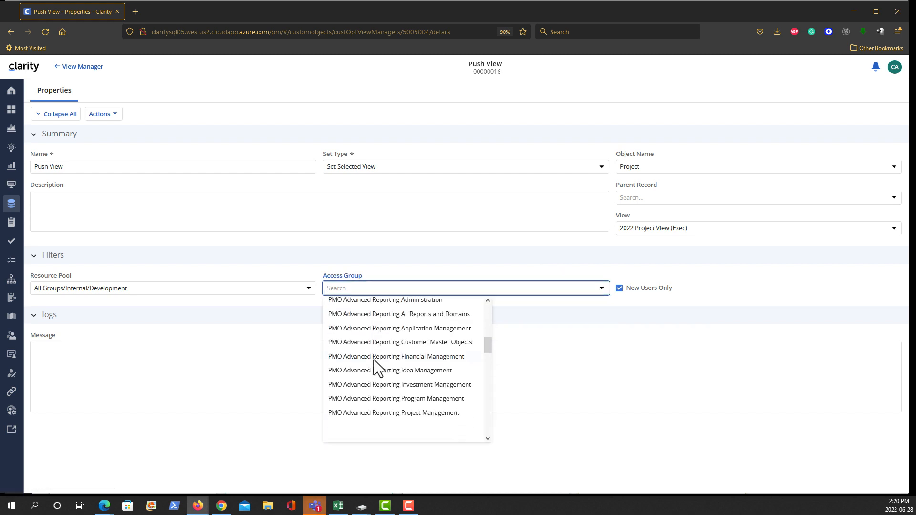
scroll(375, 365, "down", 3)
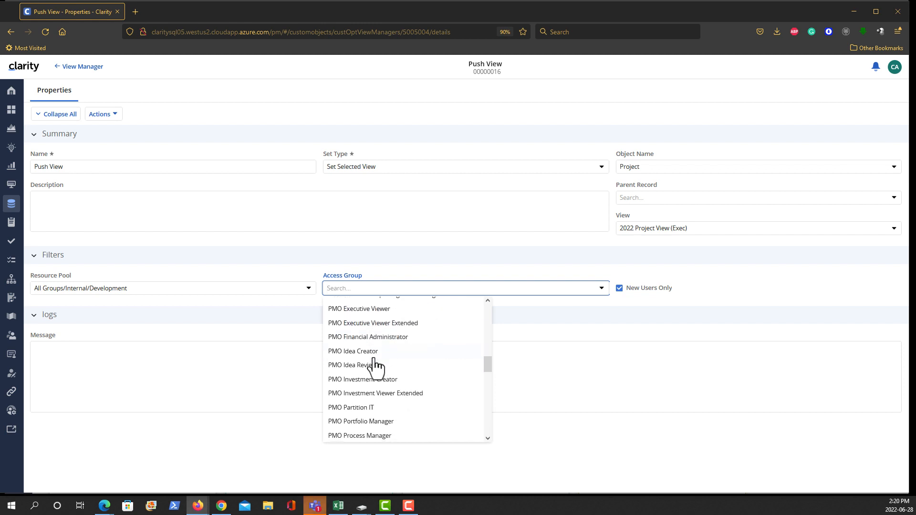
scroll(374, 360, "up", 1)
left_click(375, 357)
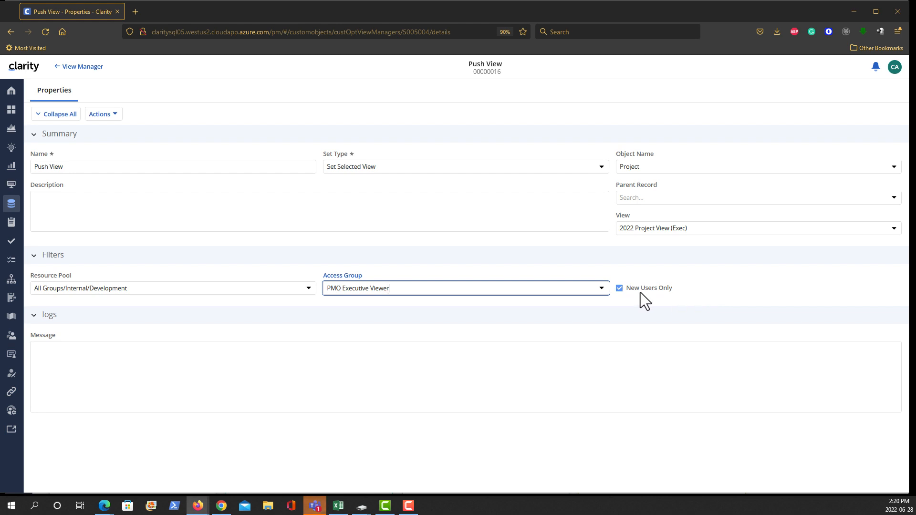
Step: Turn off the New Users Only filter and run the Set Selected View action on the record
left_click(619, 289)
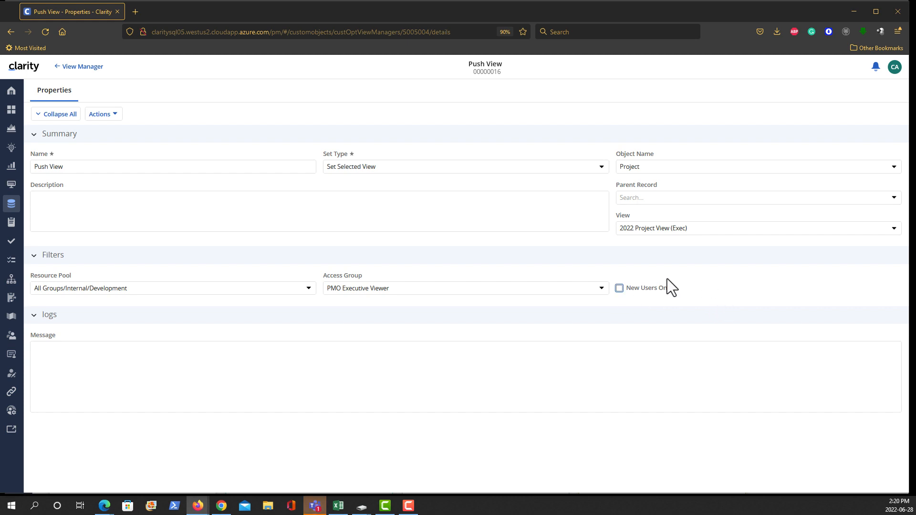
left_click(620, 289)
left_click(619, 290)
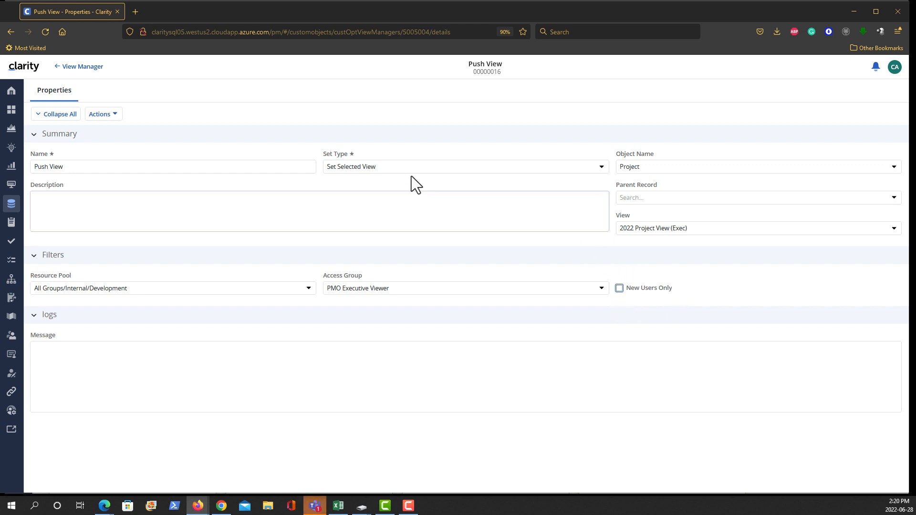
left_click(107, 120)
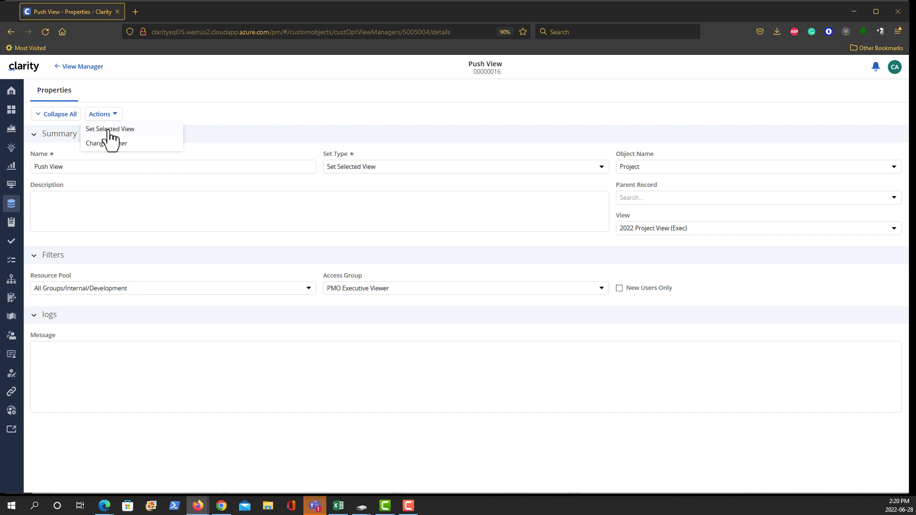
left_click(109, 130)
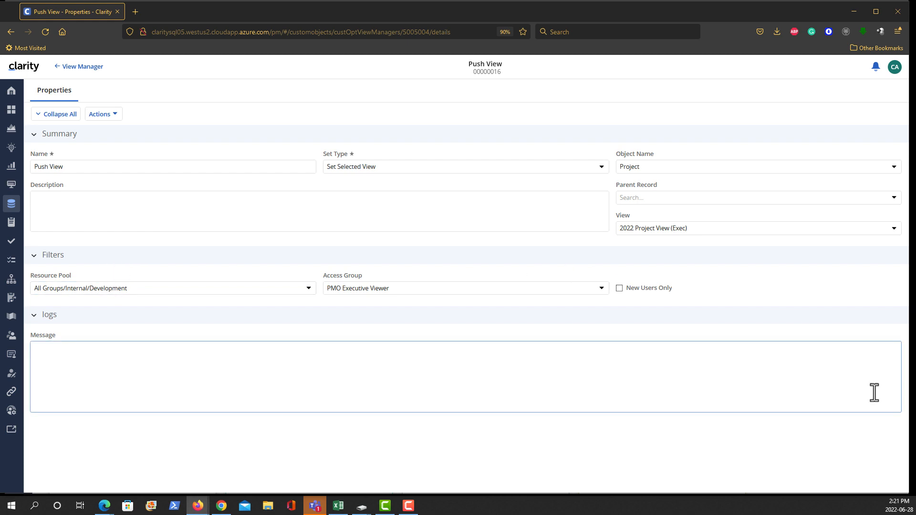
Step: Switch to the other user's Clarity session in Chrome and check the views available on the Projects page
key("alt+Tab")
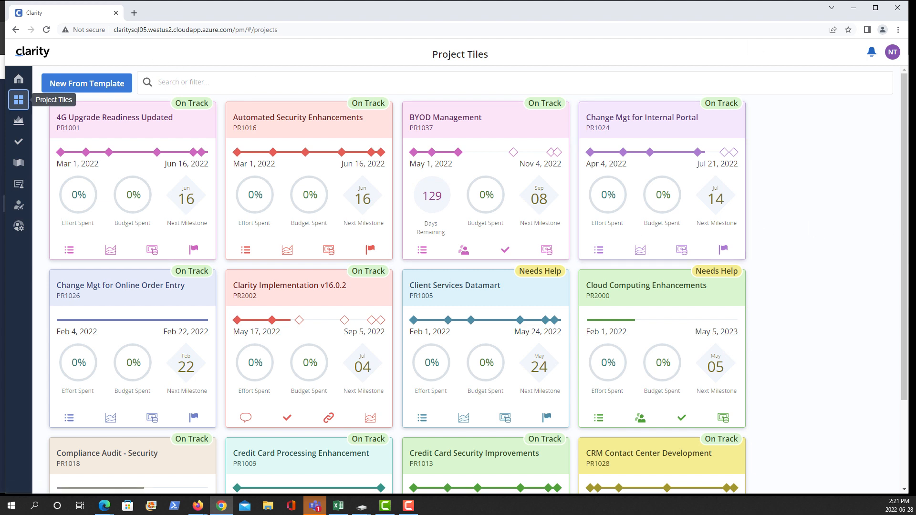
left_click(17, 125)
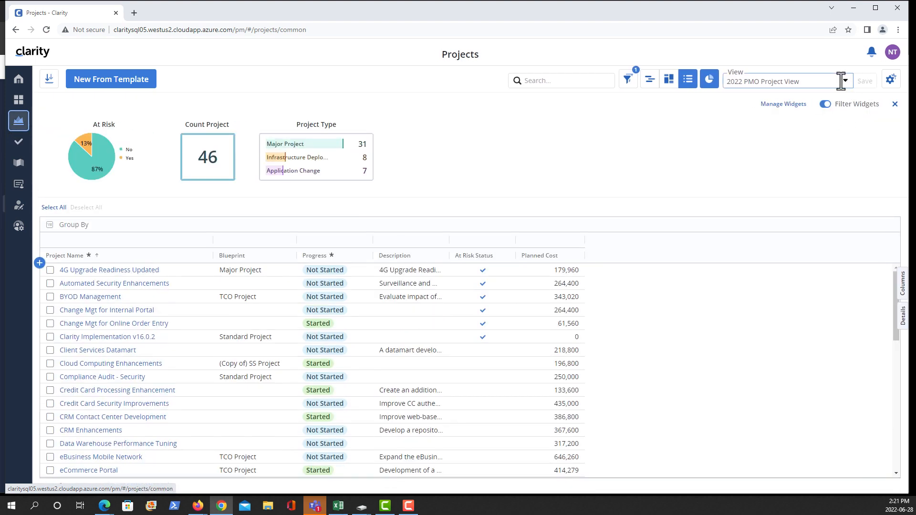
left_click(845, 82)
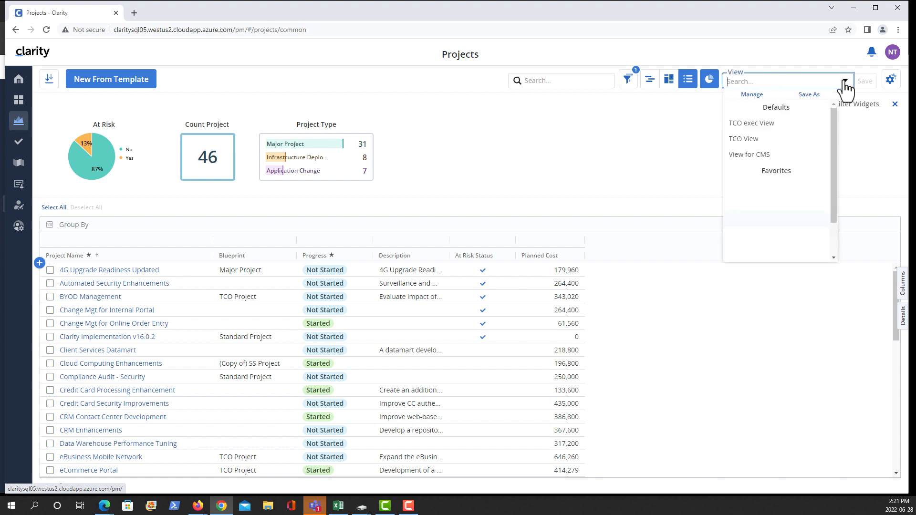
left_click(785, 52)
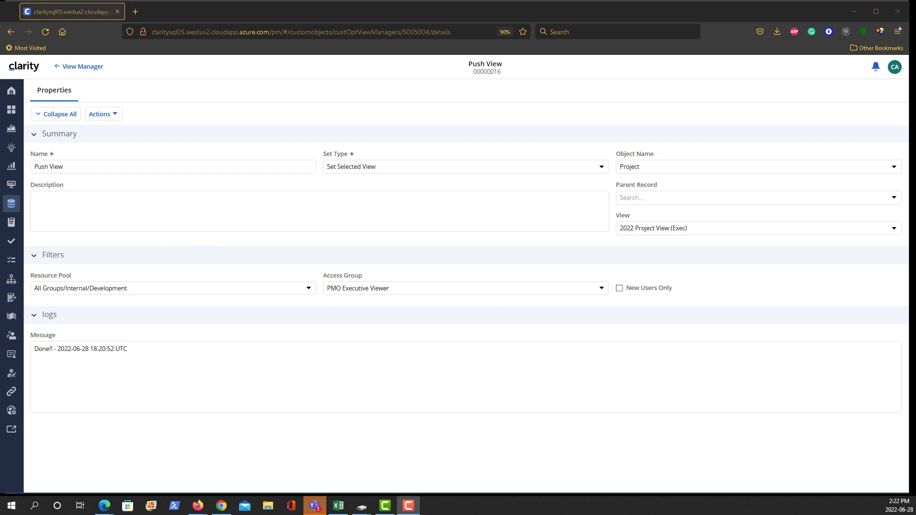
Step: Sign in to Clarity in Chrome as the other user with the saved username and password, and open the Projects page
key("alt+Tab")
left_click(409, 247)
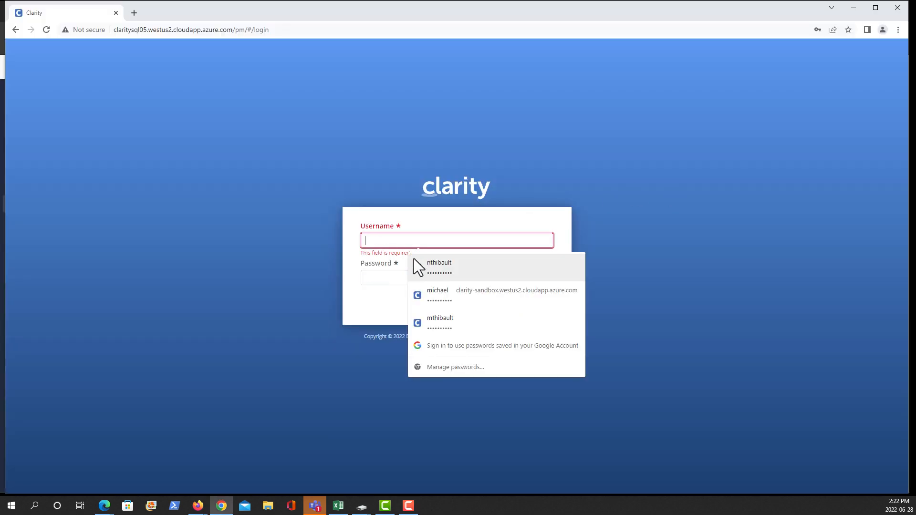
left_click(428, 267)
left_click(543, 309)
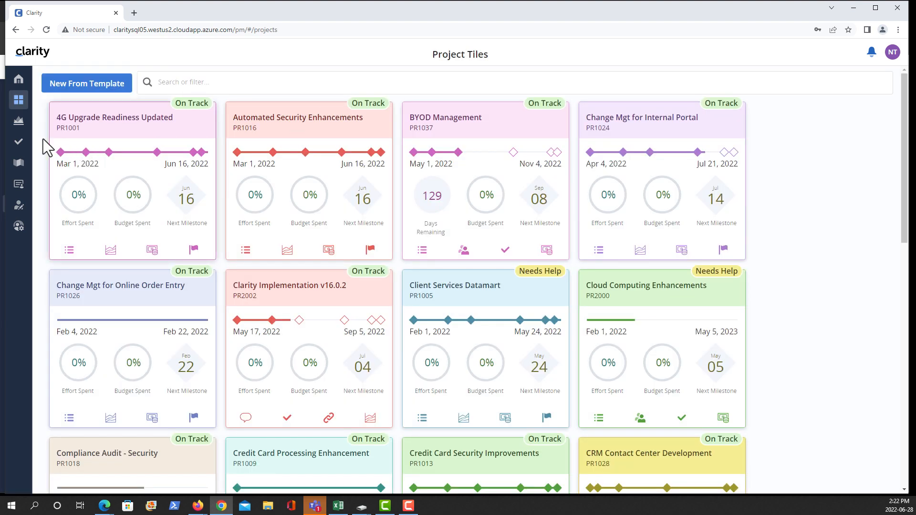
left_click(21, 123)
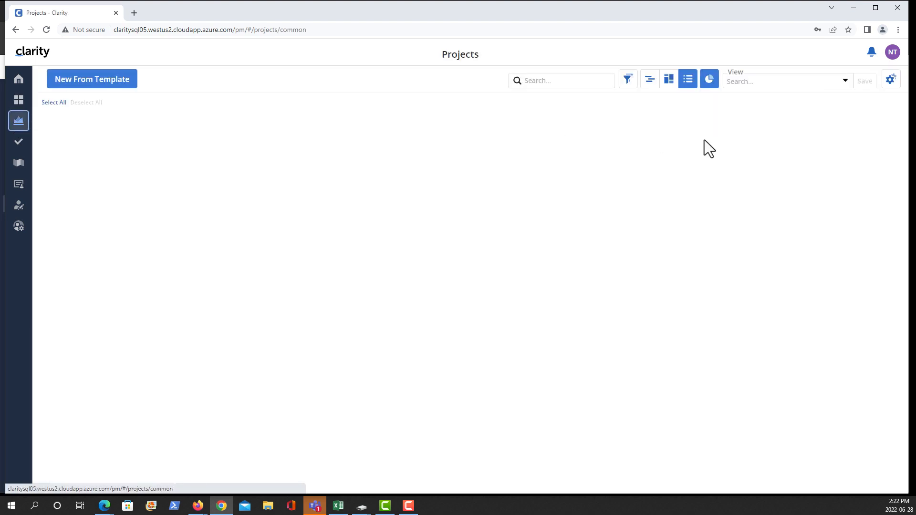